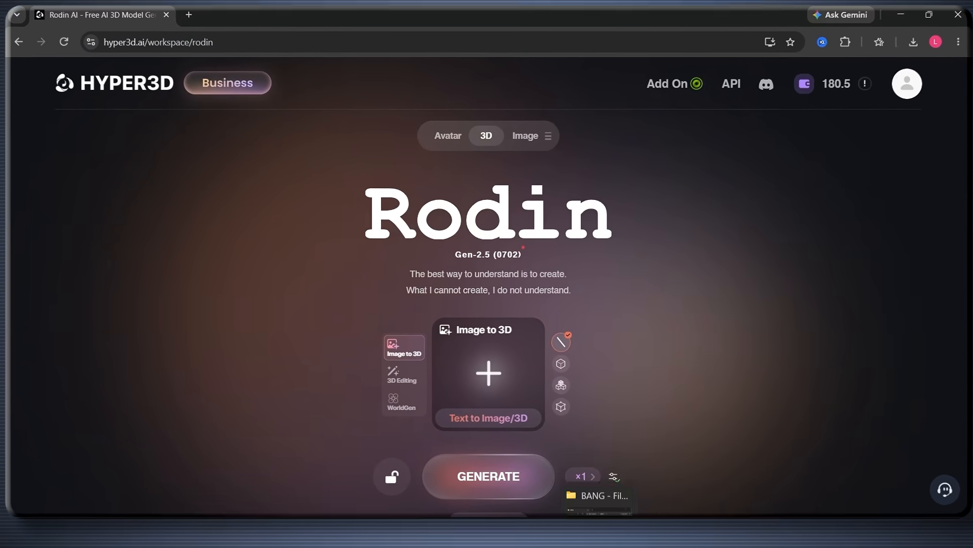
# Upload the stone windmill image for Image to 3D and generate its geometry with the Extreme-High setting
pyautogui.click(599, 497)
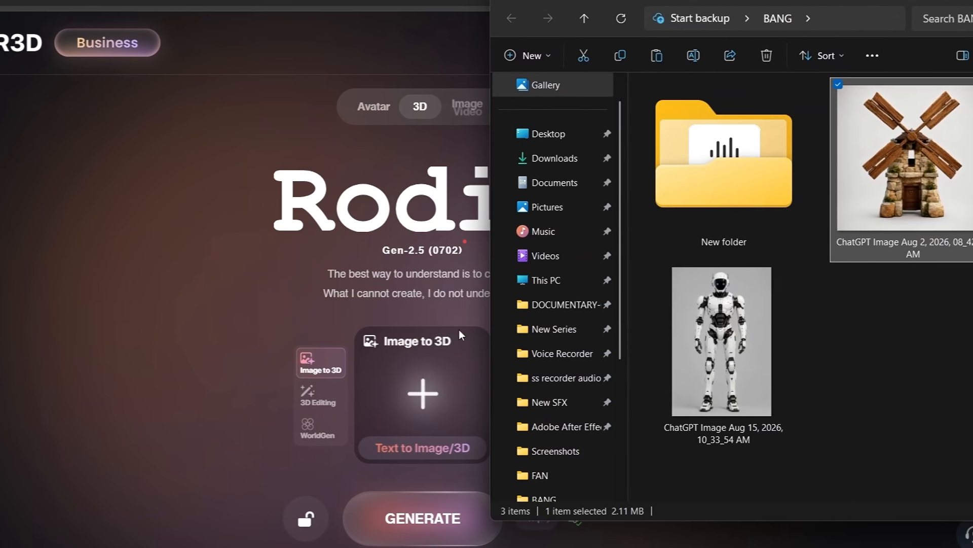
pyautogui.moveTo(459, 335); pyautogui.dragTo(410, 386)
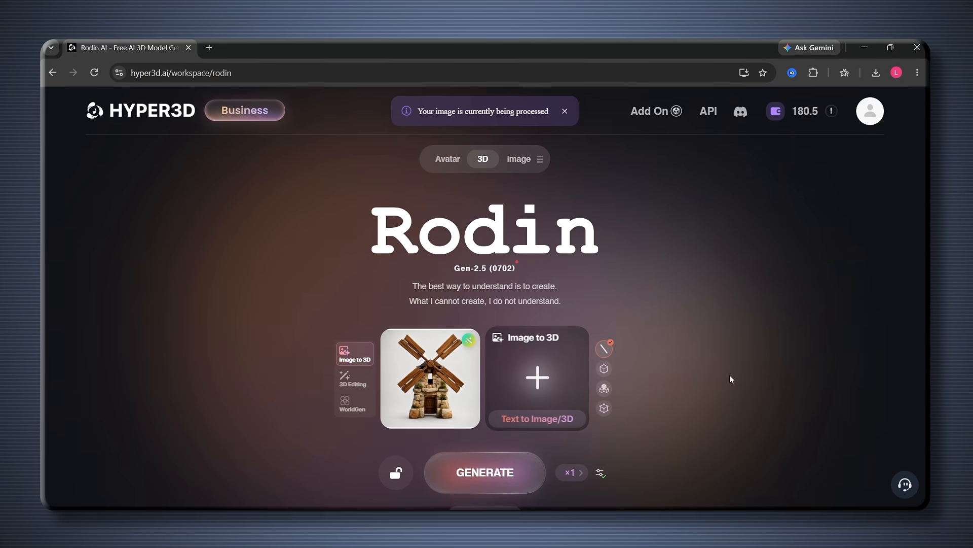
pyautogui.click(600, 472)
pyautogui.click(599, 463)
pyautogui.scroll(-3, 587, 400)
pyautogui.scroll(3, 583, 405)
pyautogui.click(527, 462)
pyautogui.click(591, 378)
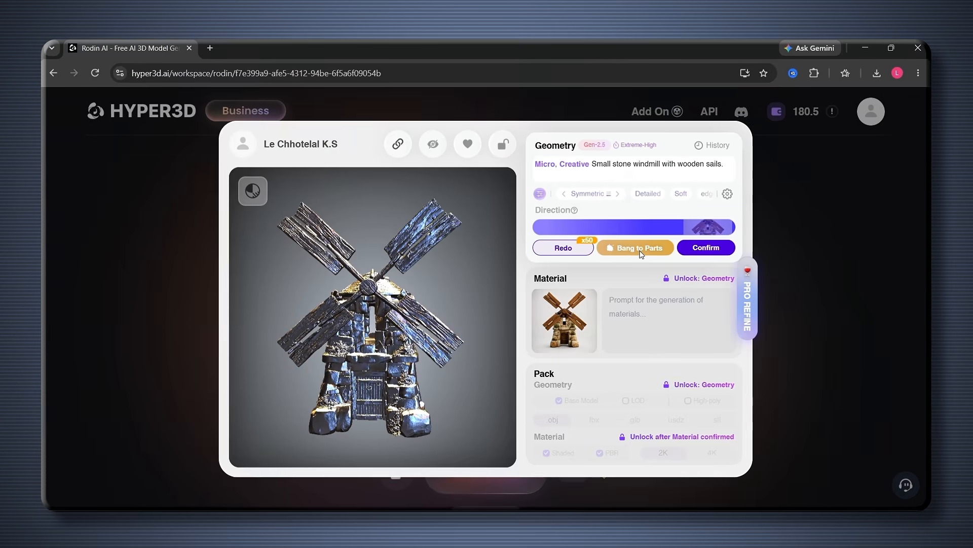
# Run Bang to Parts on the windmill, retry the automatic split preview once, and generate the separated parts
pyautogui.click(626, 242)
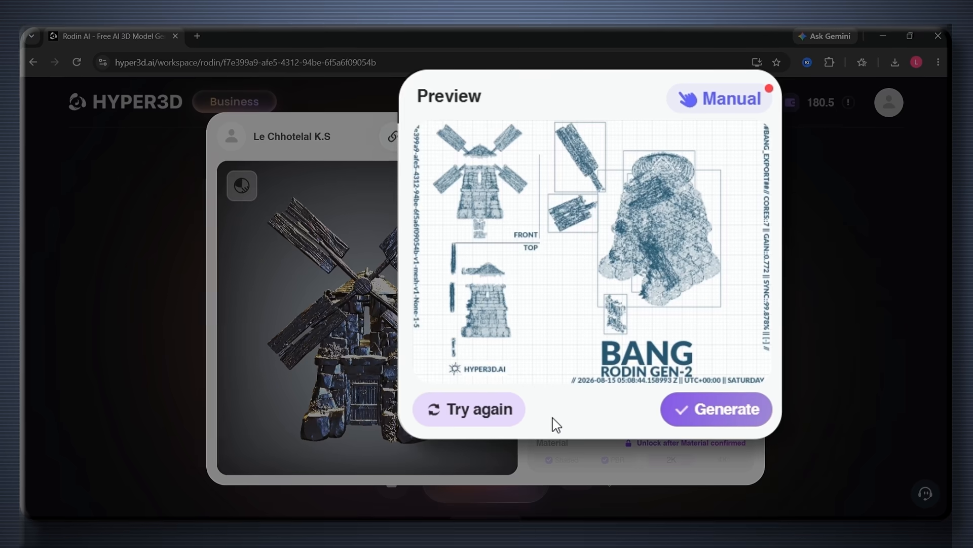
pyautogui.click(472, 417)
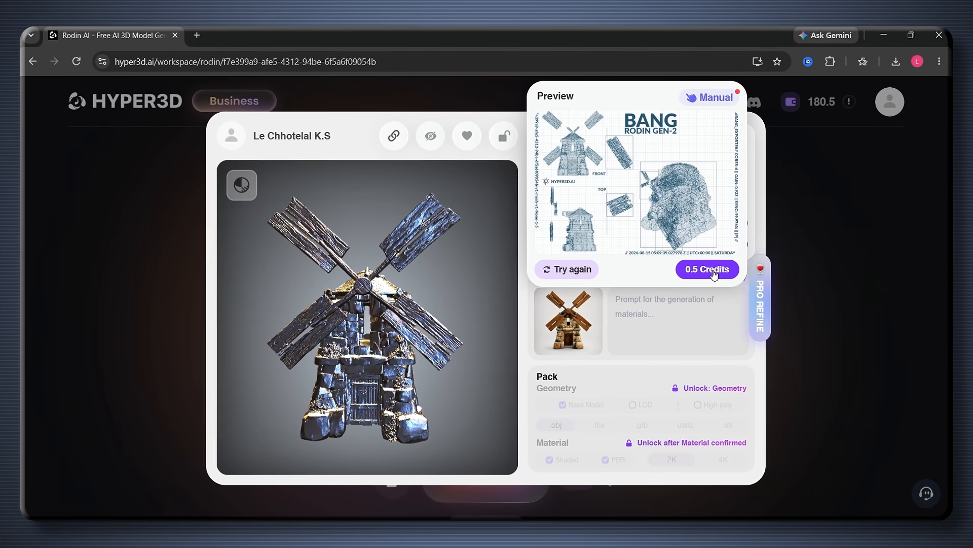
pyautogui.click(706, 270)
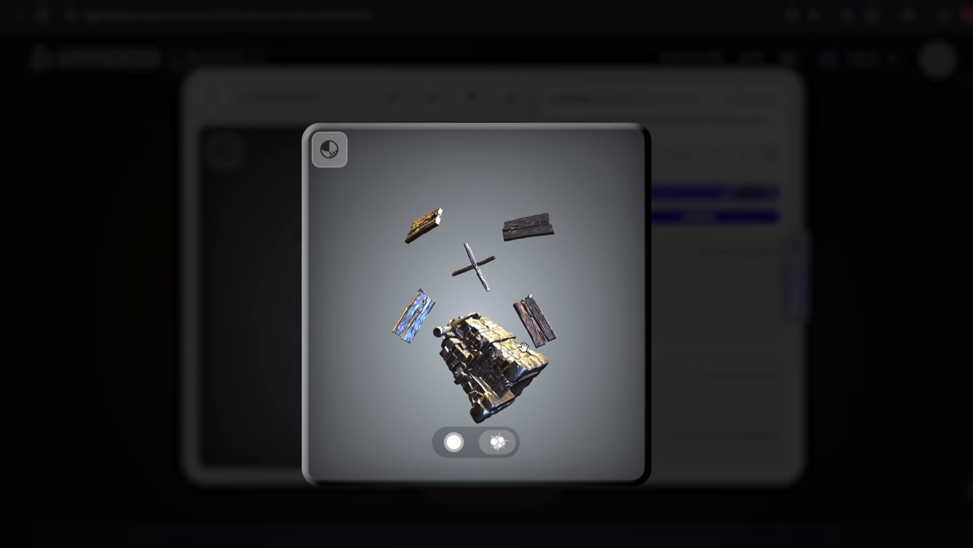
# Split the windmill's cross-shaped sail frame into smaller pieces with Bang and deselect the part
pyautogui.click(475, 264)
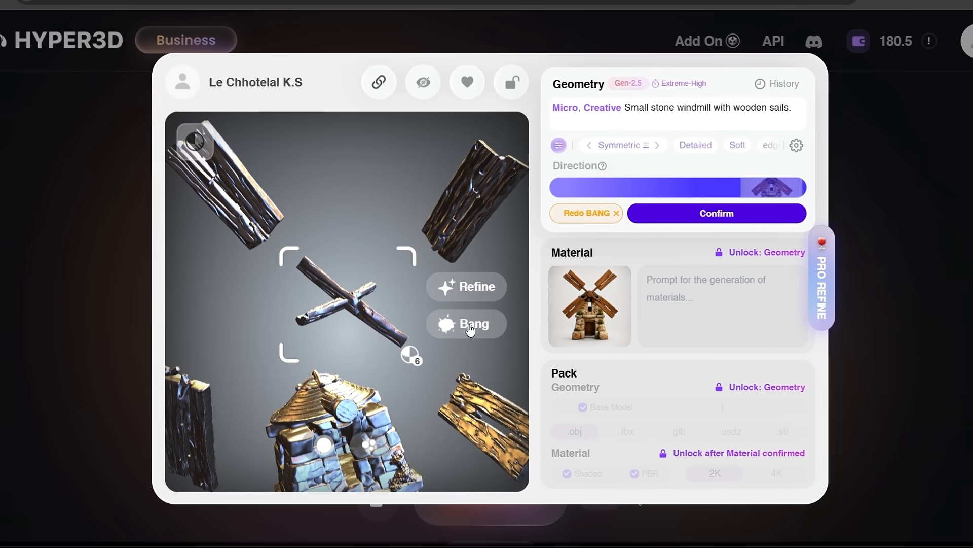
pyautogui.click(470, 327)
pyautogui.click(592, 365)
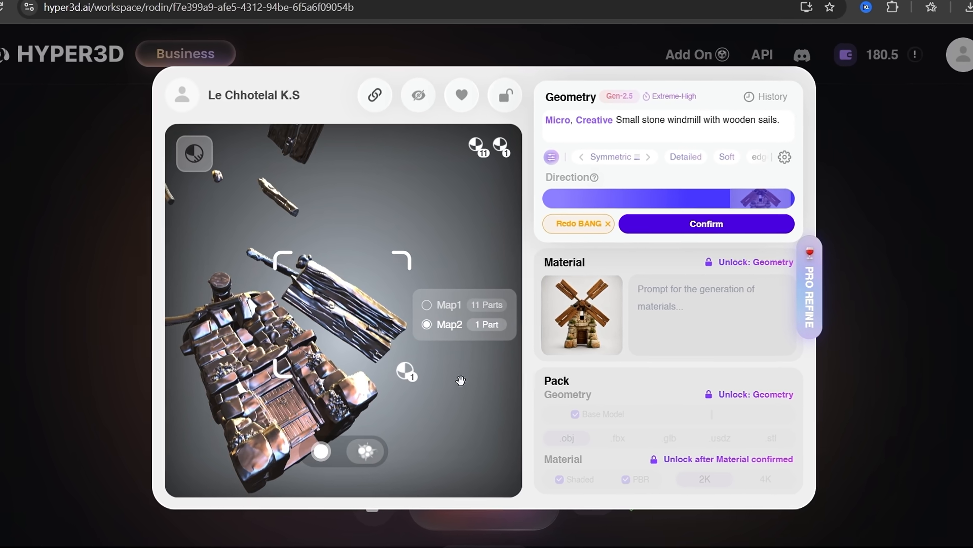
pyautogui.click(463, 379)
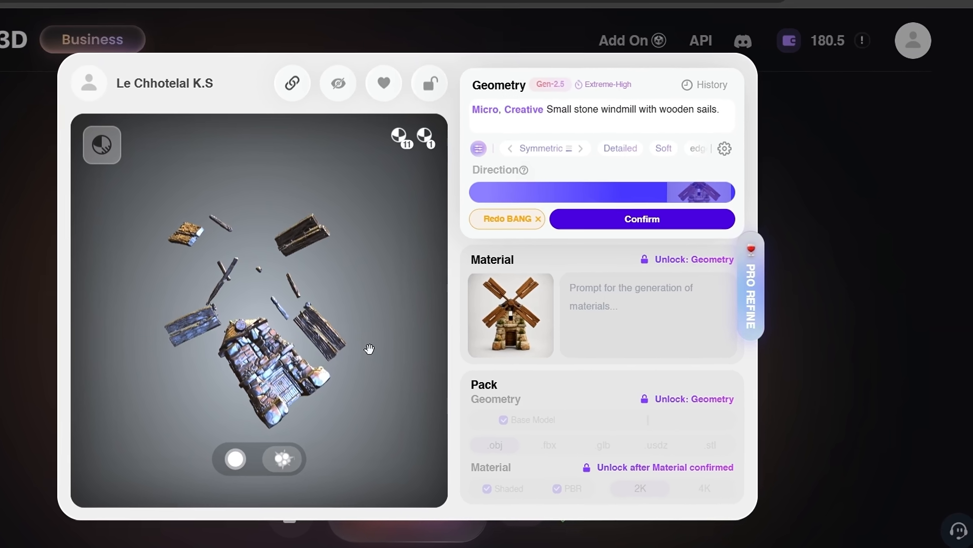
# Confirm the windmill's geometry, and generate and accept its Native material at 12K(Beta) quality
pyautogui.click(643, 219)
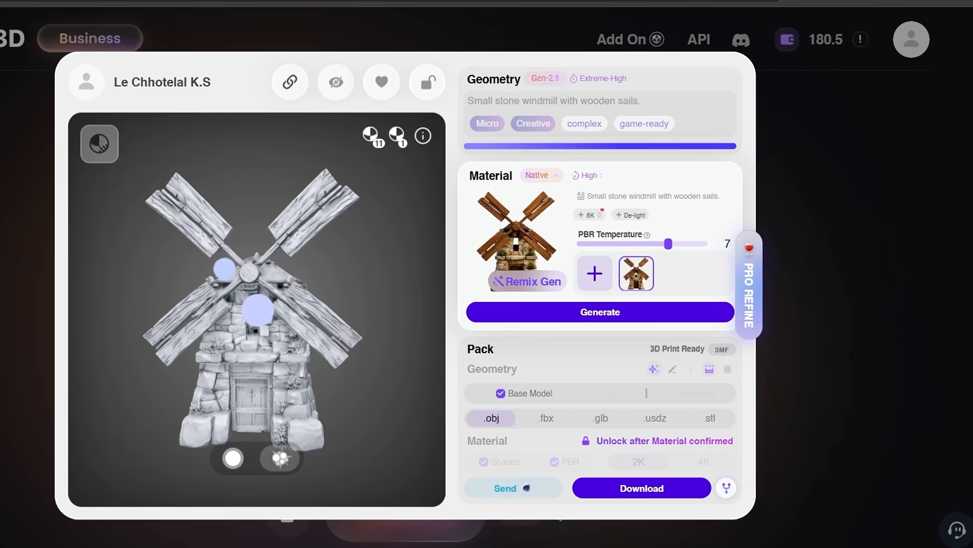
pyautogui.click(604, 178)
pyautogui.click(619, 294)
pyautogui.click(615, 314)
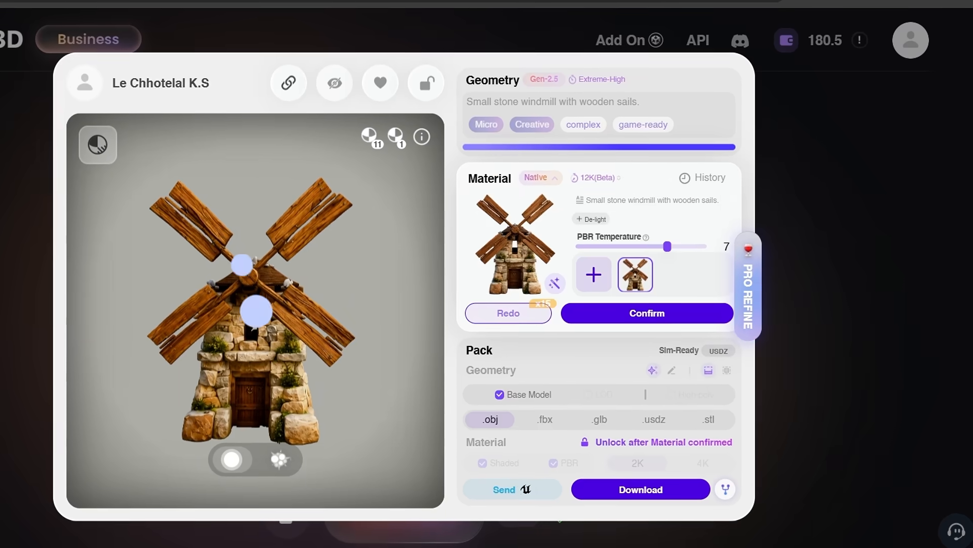
pyautogui.click(280, 461)
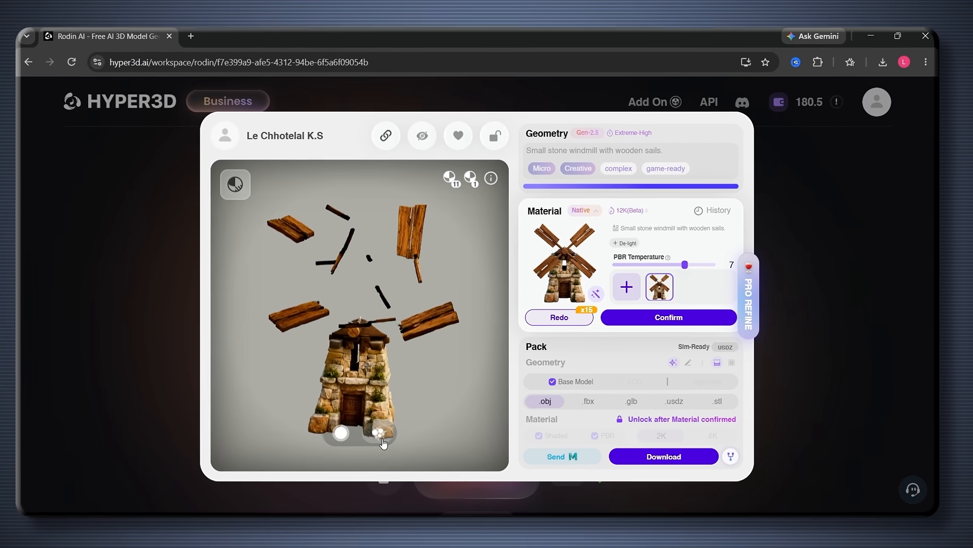
pyautogui.click(669, 317)
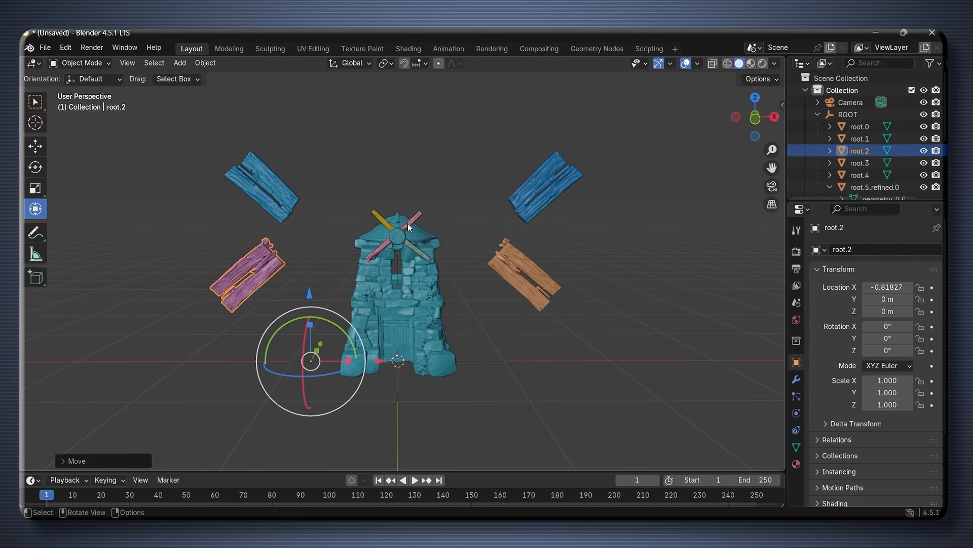
pyautogui.click(424, 356)
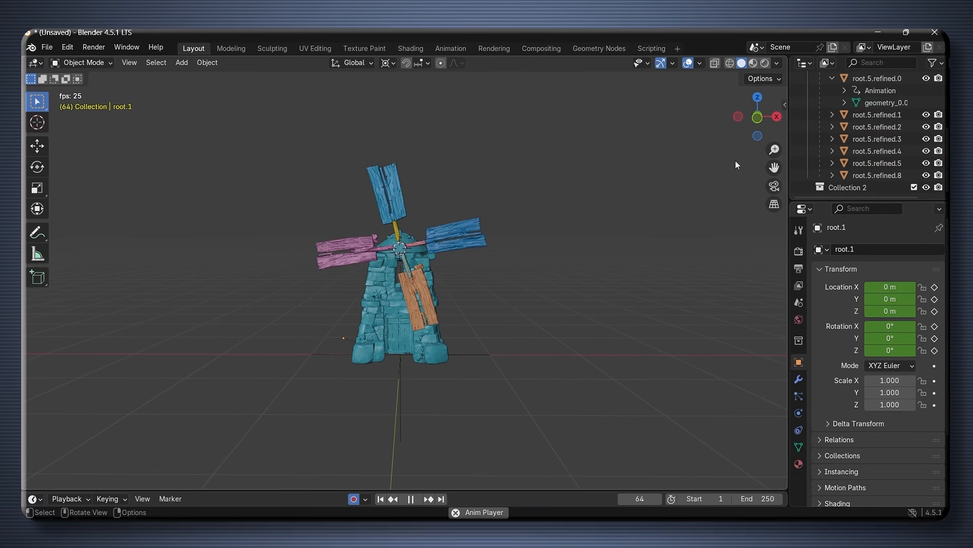
pyautogui.moveTo(734, 160); pyautogui.dragTo(666, 209, button='middle')
pyautogui.moveTo(571, 209); pyautogui.dragTo(557, 205, button='middle')
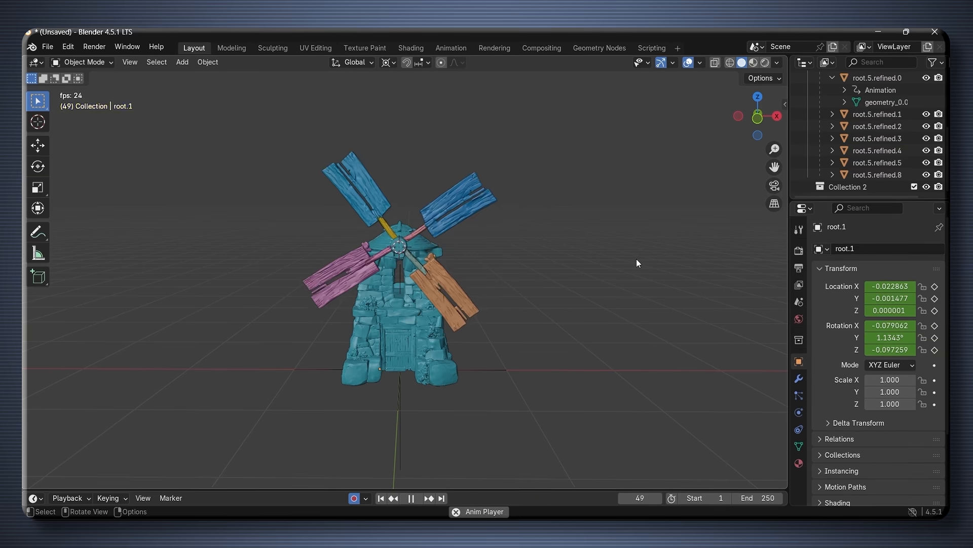
pyautogui.moveTo(637, 258); pyautogui.dragTo(669, 262, button='middle')
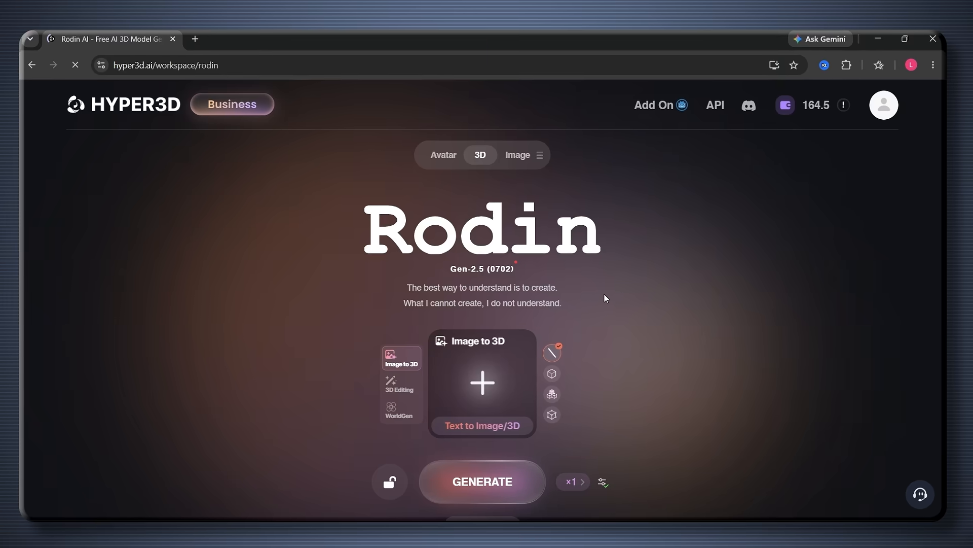
# Upload the white humanoid robot image for Image to 3D and generate its geometry
pyautogui.moveTo(684, 330); pyautogui.dragTo(471, 391)
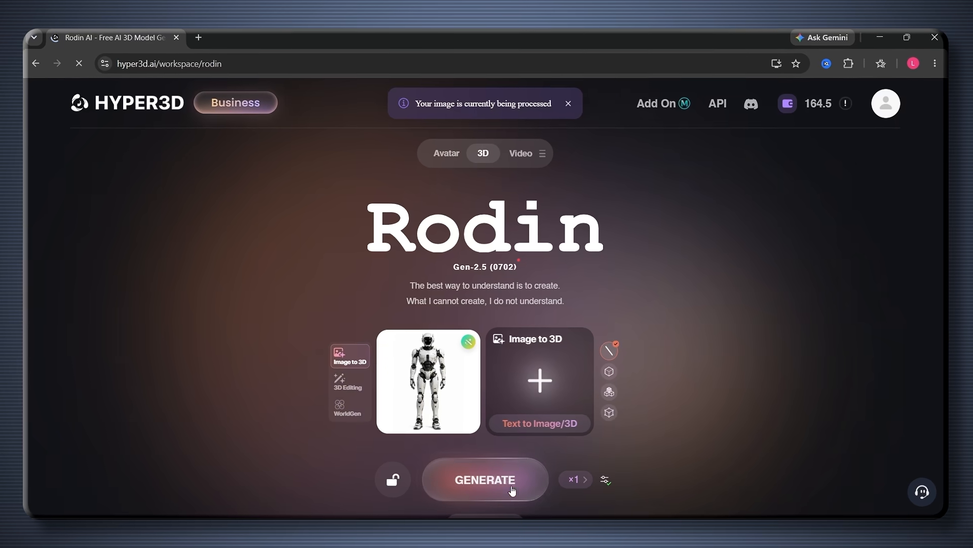
pyautogui.click(517, 490)
pyautogui.click(528, 344)
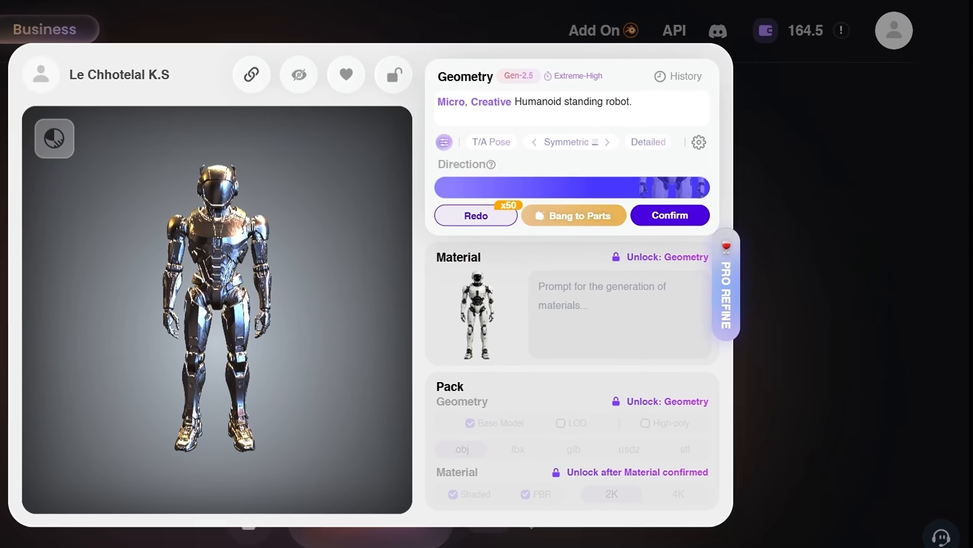
# Start Bang to Parts for the robot in Manual mode and turn on the magnifier for marking parts
pyautogui.click(573, 217)
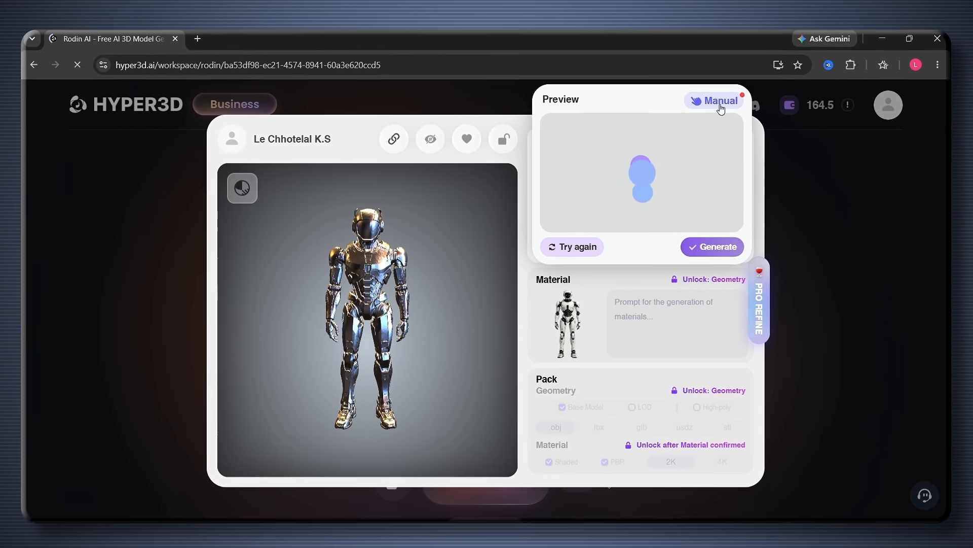
pyautogui.click(721, 104)
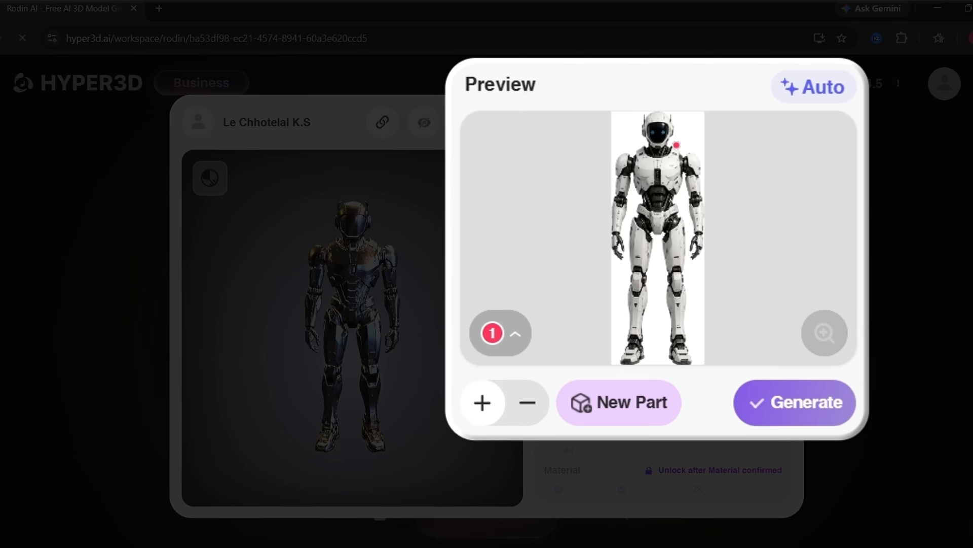
pyautogui.click(523, 332)
pyautogui.click(520, 335)
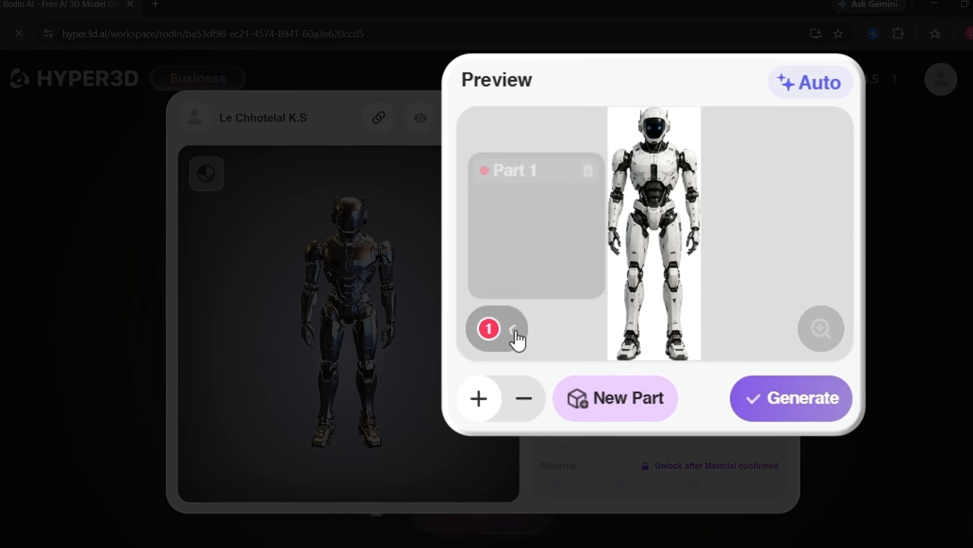
pyautogui.click(797, 329)
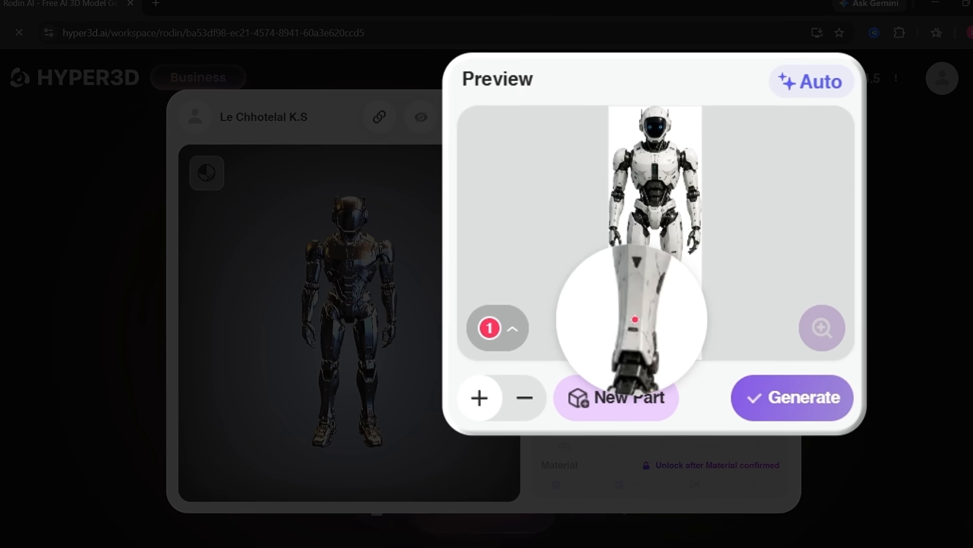
# Mark the lower leg and foot on the image's left side as the first part and check the part list
pyautogui.click(630, 321)
pyautogui.click(633, 348)
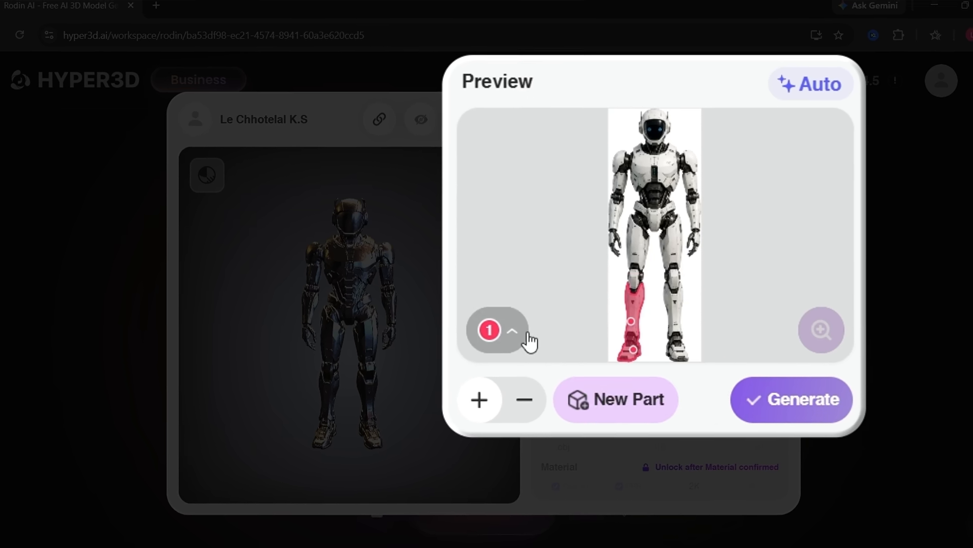
pyautogui.click(527, 336)
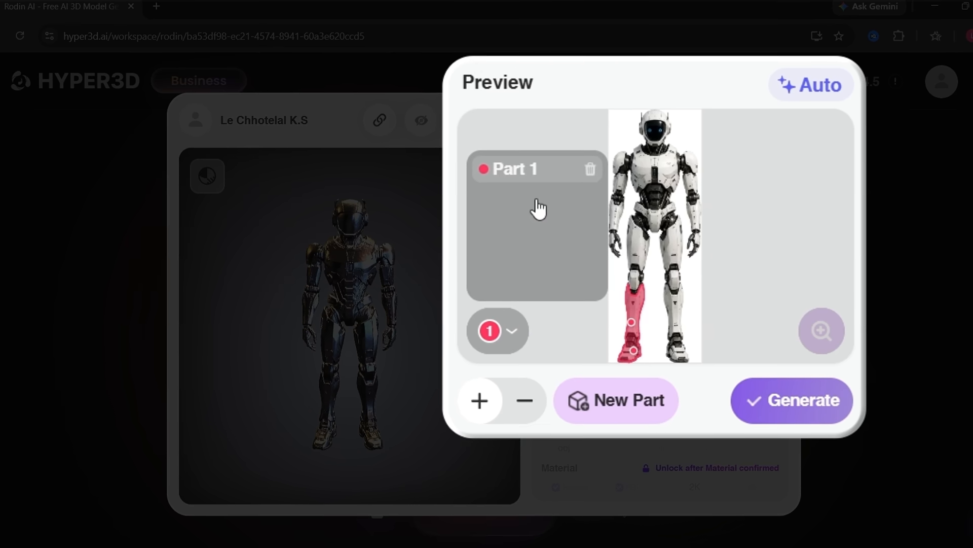
pyautogui.click(521, 336)
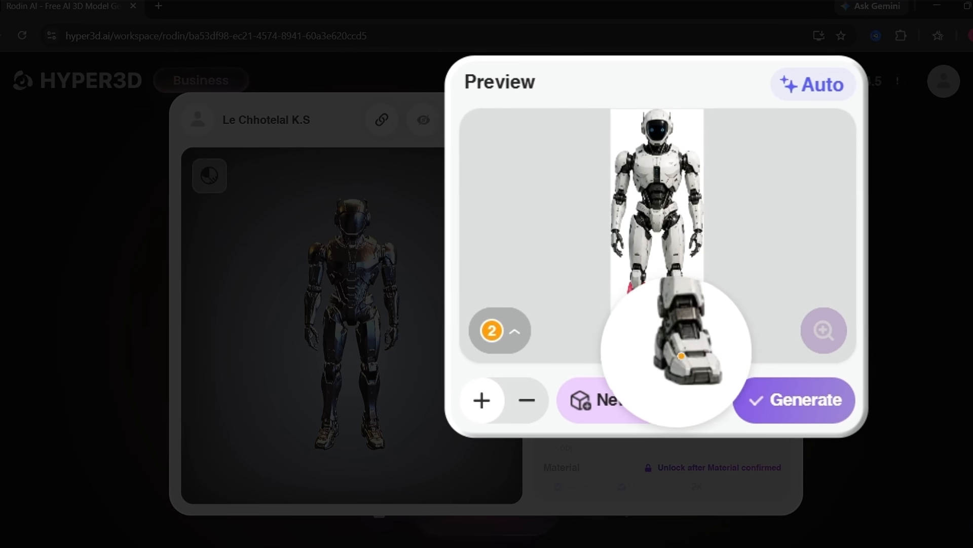
# Mark the foot and lower leg on the image's right side as the second part
pyautogui.click(682, 357)
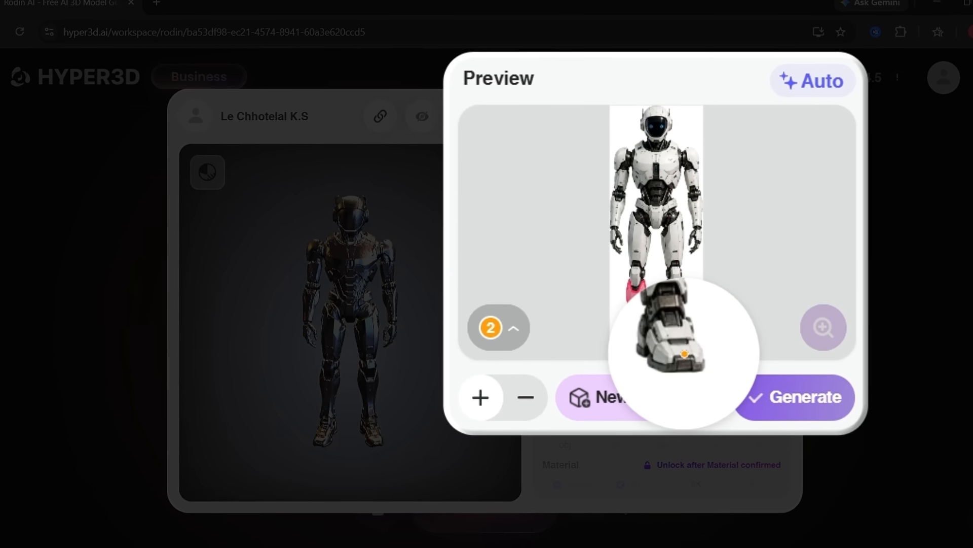
pyautogui.click(674, 307)
pyautogui.click(680, 328)
# Add a new part covering the whole arm on the image's left side, from hand to shoulder
pyautogui.click(645, 401)
pyautogui.click(613, 239)
pyautogui.click(619, 210)
pyautogui.click(617, 176)
pyautogui.click(620, 151)
pyautogui.click(631, 153)
# Add a new part covering the hand, forearm and shoulder on the image's right side
pyautogui.click(648, 409)
pyautogui.click(694, 239)
pyautogui.click(689, 162)
# Add a new part covering the thigh and knee on the image's right side
pyautogui.click(650, 400)
pyautogui.click(672, 236)
pyautogui.click(675, 274)
# Add two separate parts for the thigh and the knee on the image's left side
pyautogui.click(651, 391)
pyautogui.click(525, 397)
pyautogui.click(638, 243)
pyautogui.click(640, 398)
pyautogui.click(636, 279)
# Add a new part covering the robot's torso and head
pyautogui.click(644, 398)
pyautogui.click(666, 166)
pyautogui.click(661, 113)
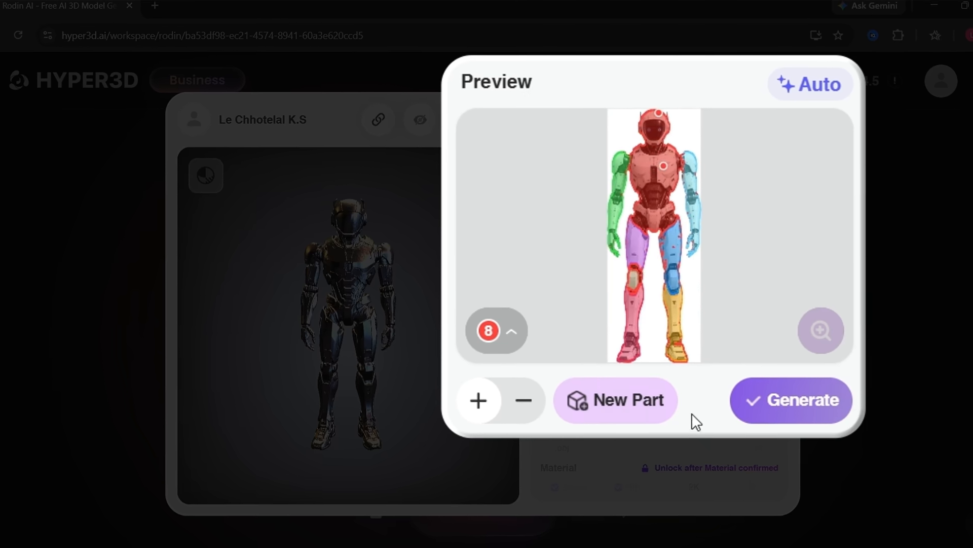
# Check the list of marked parts and generate the robot's split from the manual selection
pyautogui.click(515, 327)
pyautogui.click(516, 327)
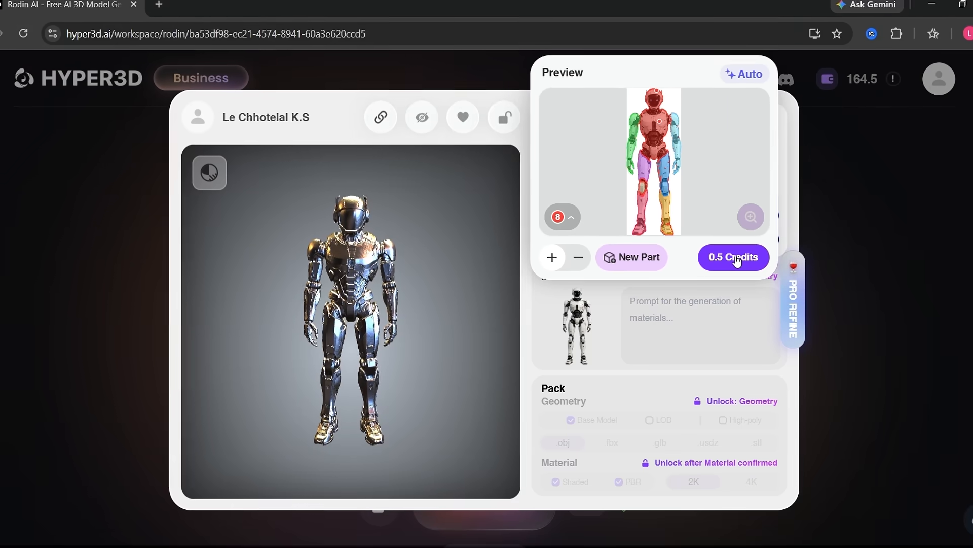
pyautogui.click(735, 258)
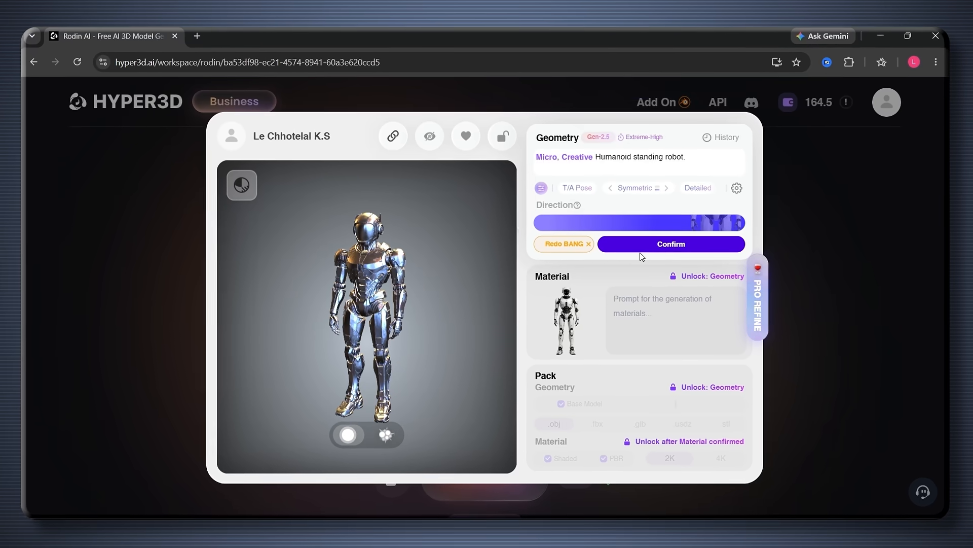
# Confirm the robot's separated geometry, and generate and accept its 12K(Beta) material
pyautogui.click(671, 243)
pyautogui.click(659, 319)
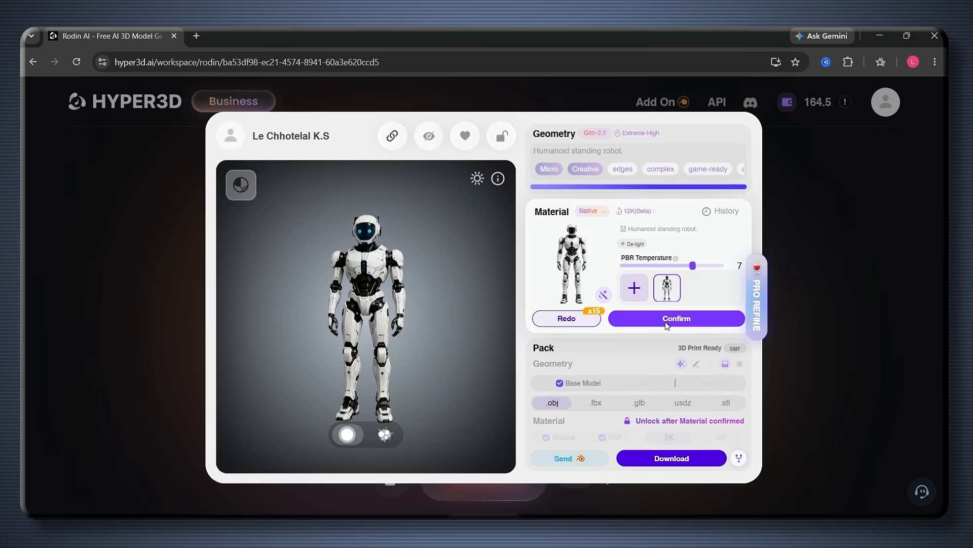
pyautogui.click(667, 320)
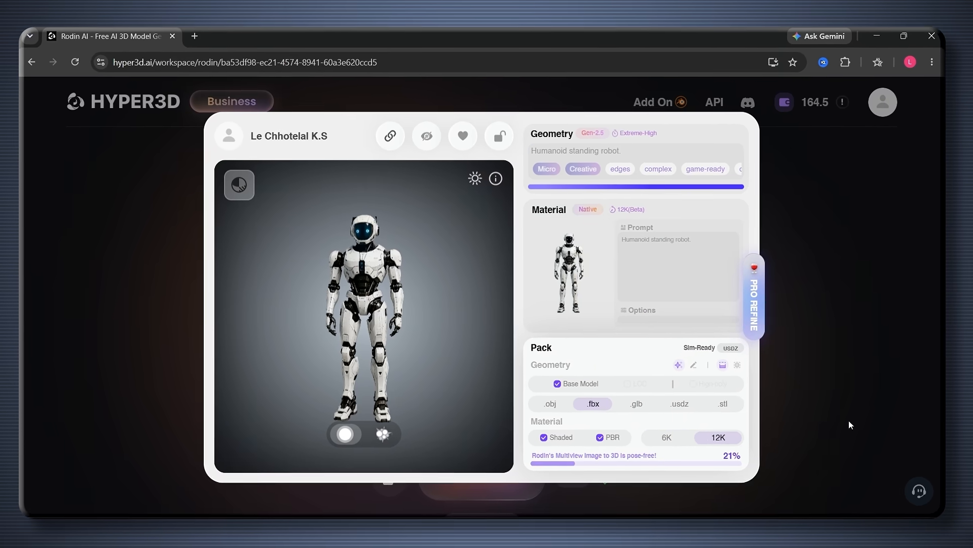